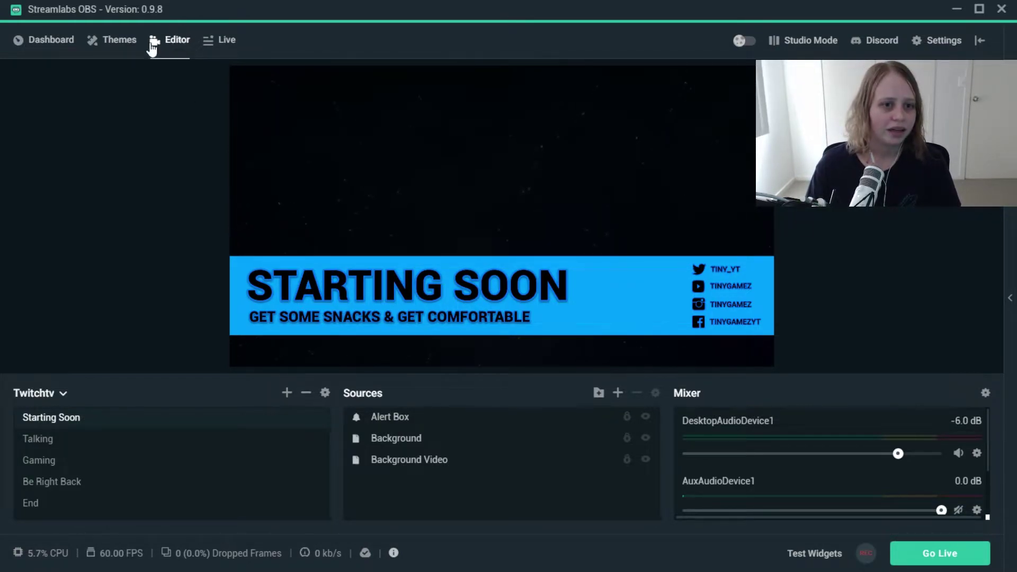
Cycle through the Talking, Gaming, Be Right Back and End scenes, finishing back on Starting Soon
click(57, 444)
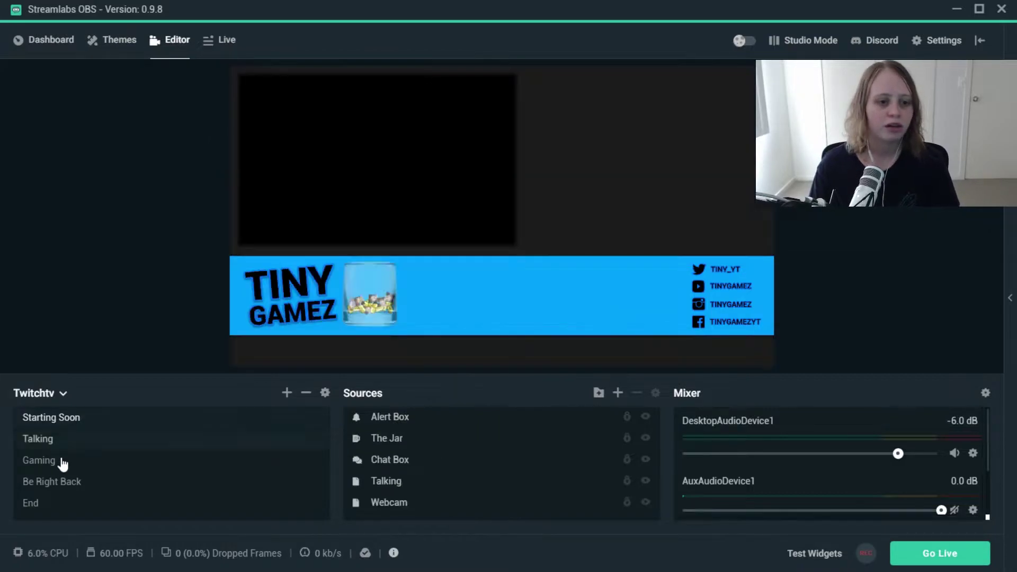
click(60, 462)
click(59, 482)
click(56, 503)
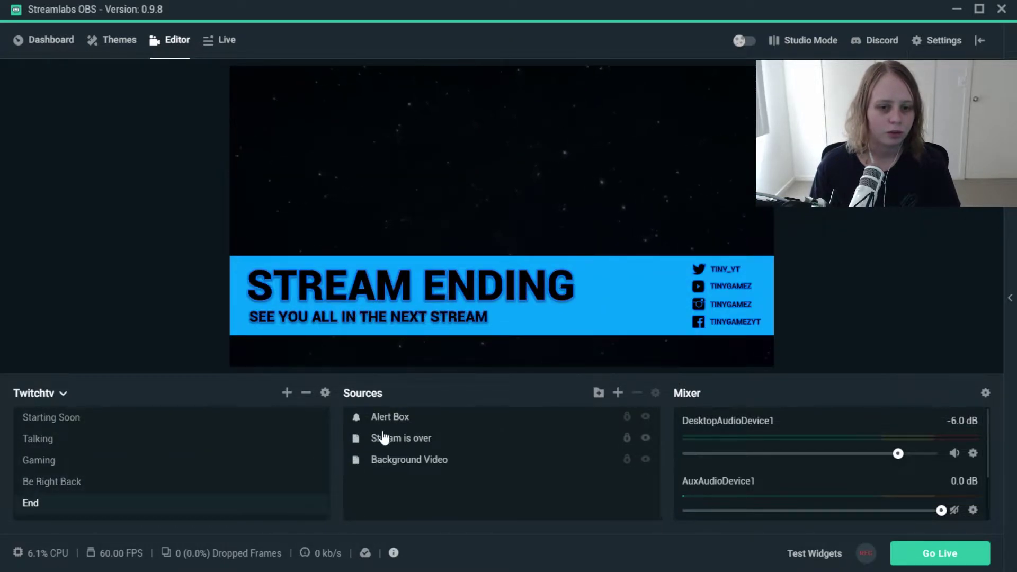
click(97, 418)
click(79, 439)
click(75, 460)
click(68, 482)
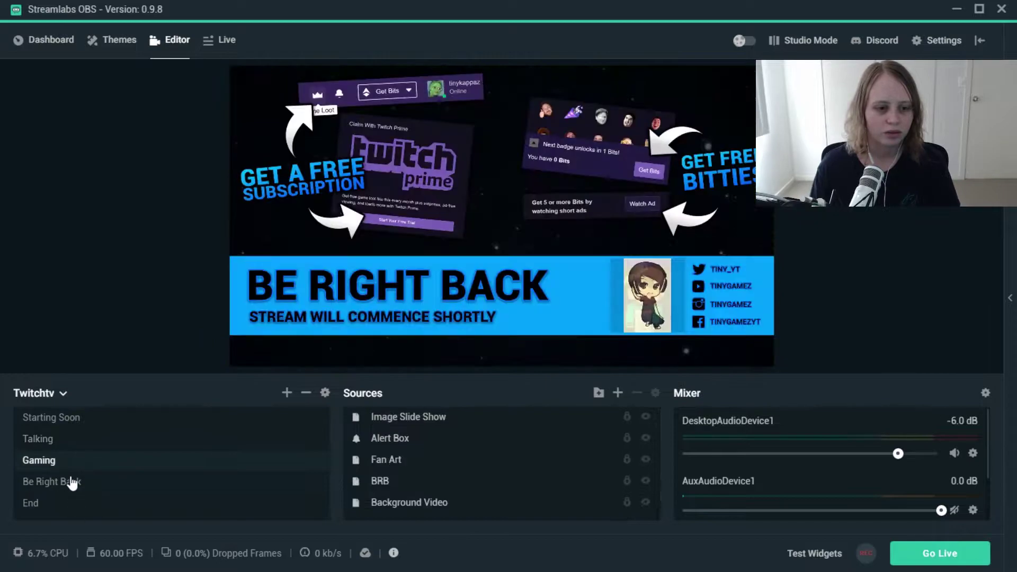
click(100, 418)
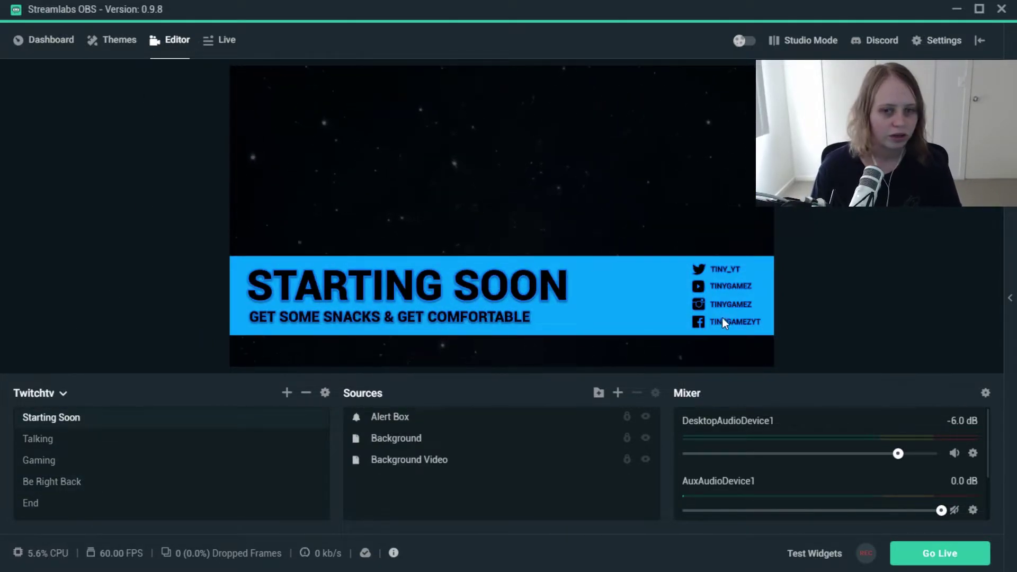
Switch to the Live view and expand the Twitch chat panel beside it
click(229, 42)
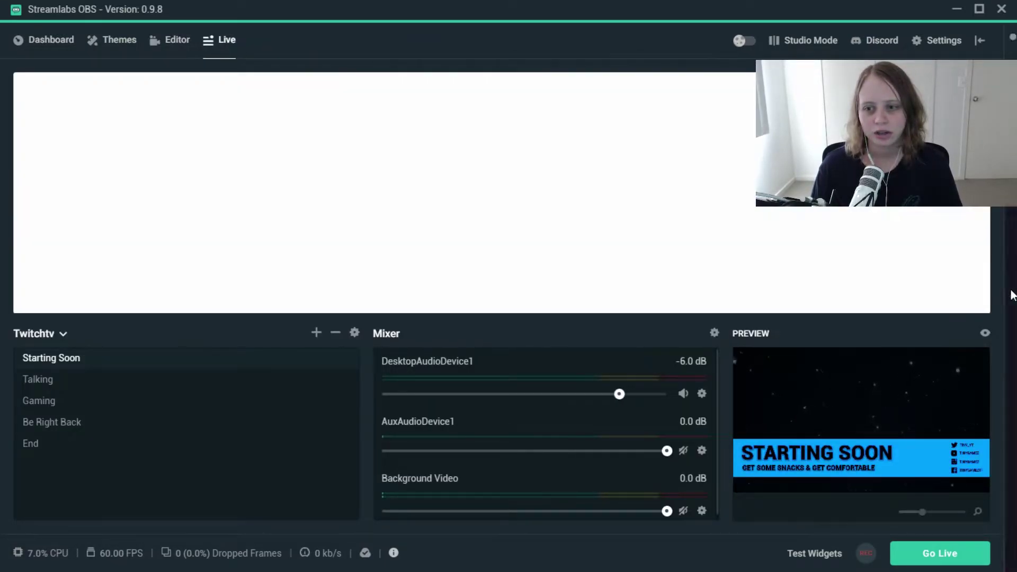
click(1011, 295)
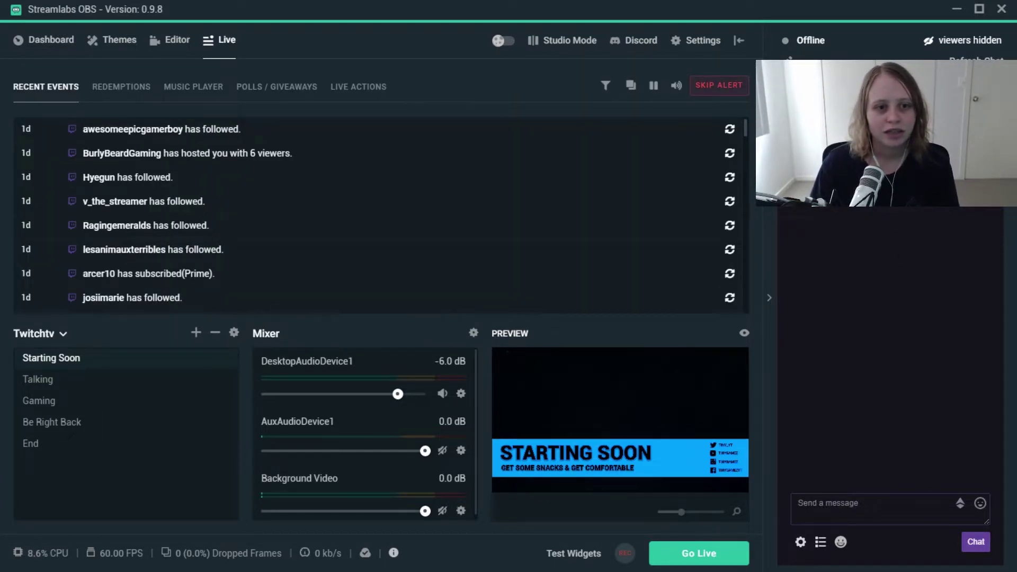
click(879, 510)
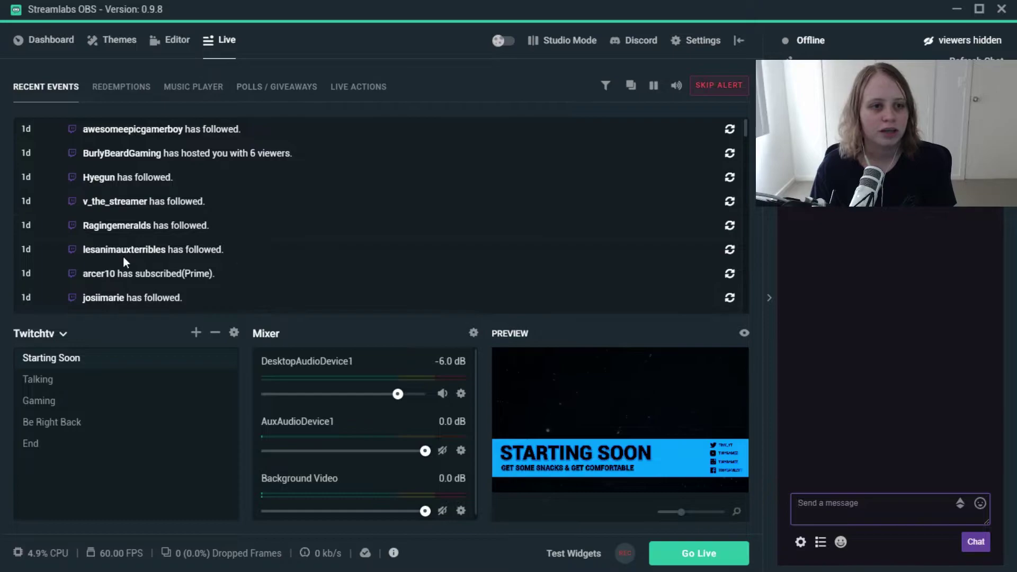
scroll(141, 173, down, 5)
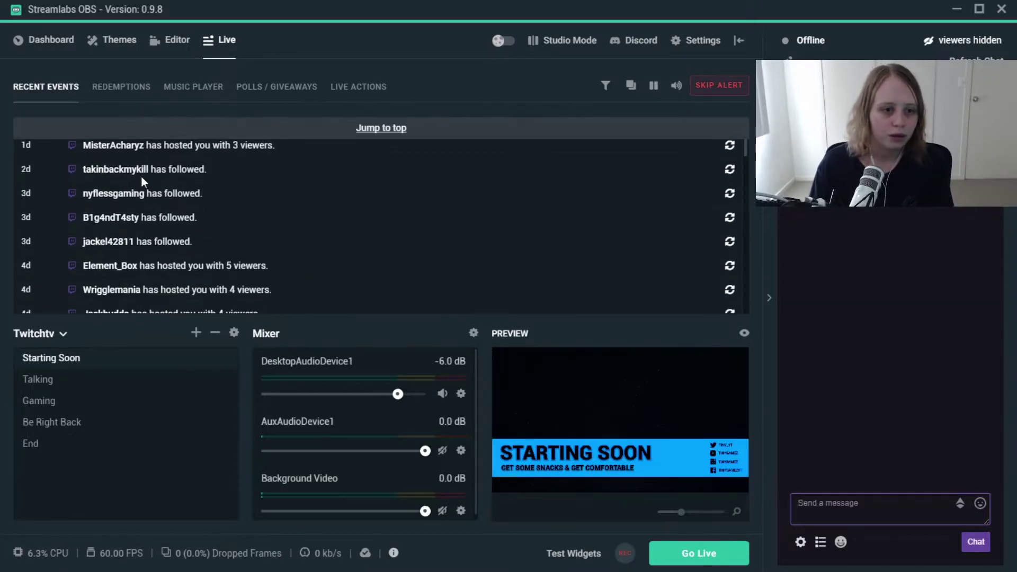
scroll(144, 212, up, 5)
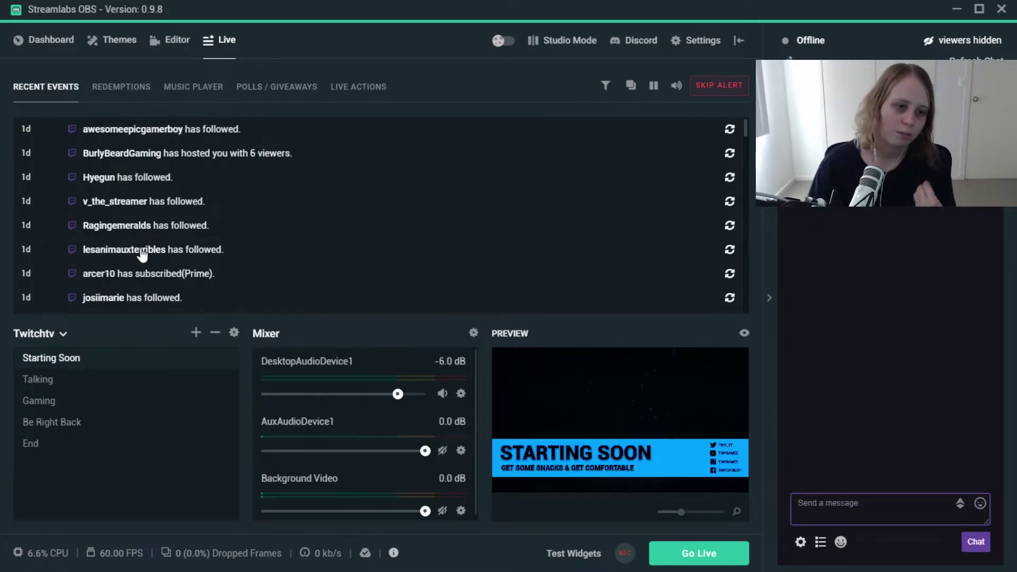
Browse the Live Actions, Polls, Music Player and Redemptions panels, ending on Recent Events
click(384, 93)
scroll(64, 217, down, 3)
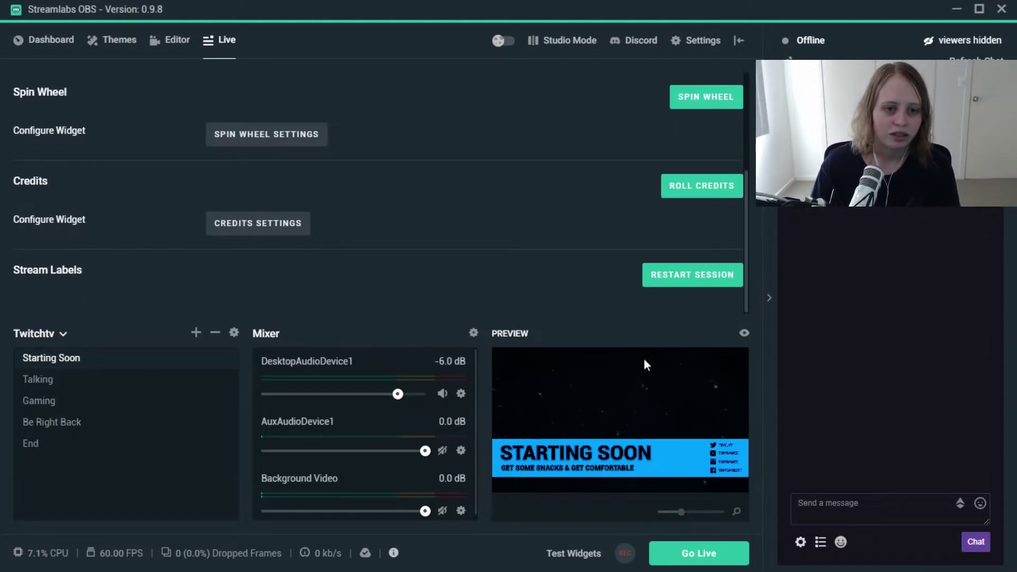
scroll(176, 253, up, 4)
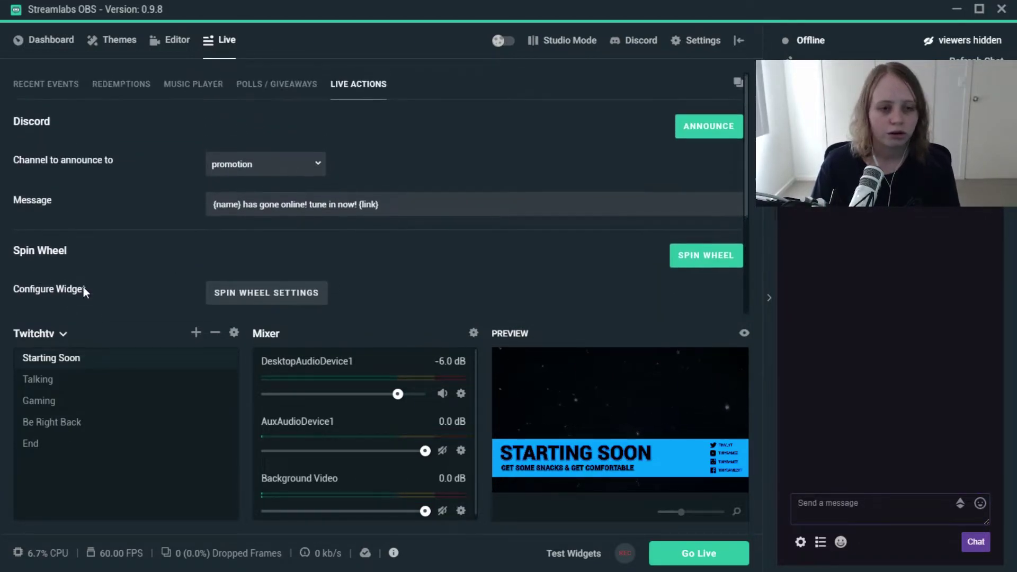
click(277, 86)
click(193, 86)
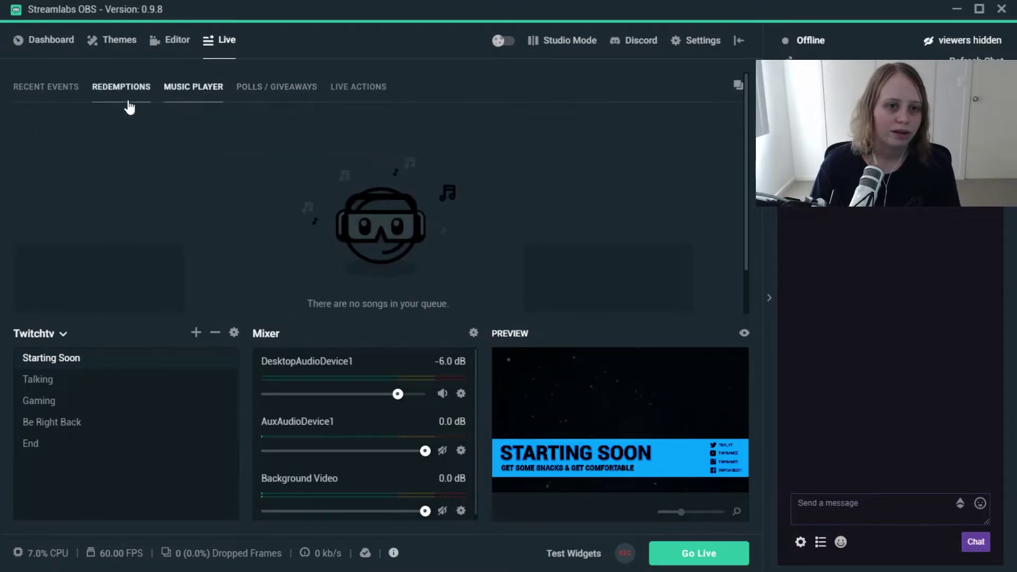
click(125, 89)
click(42, 90)
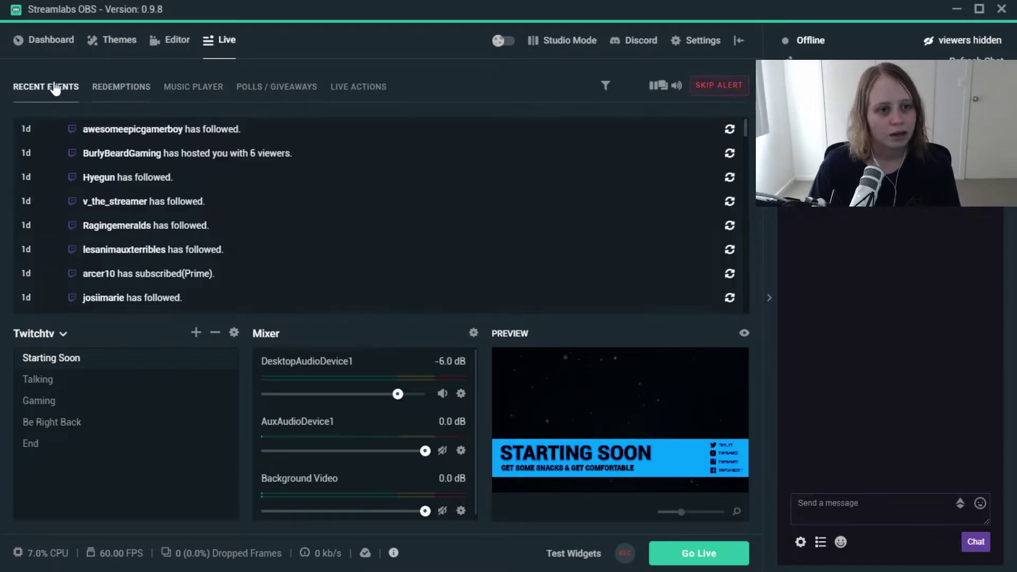
click(62, 48)
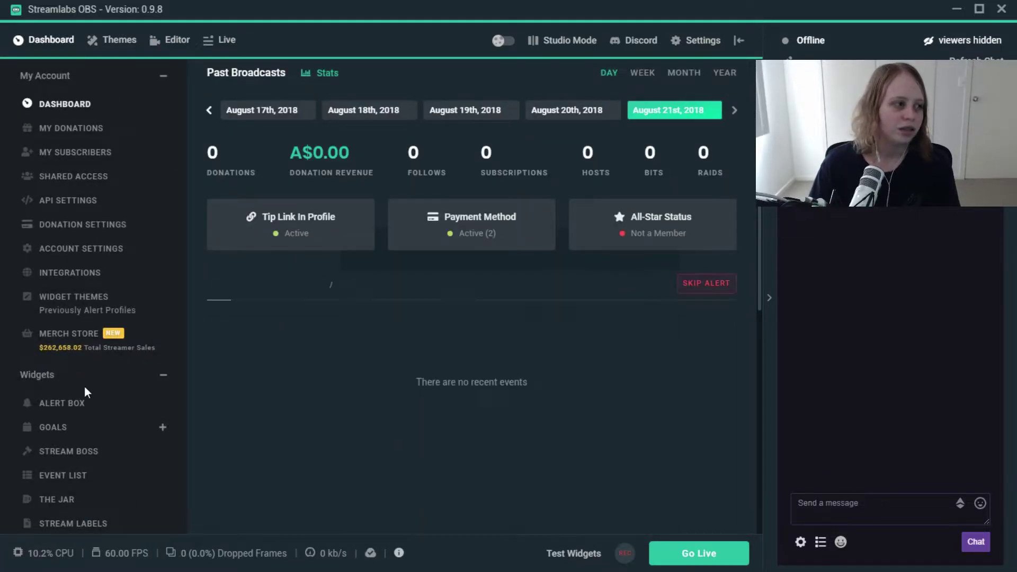
scroll(95, 476, down, 7)
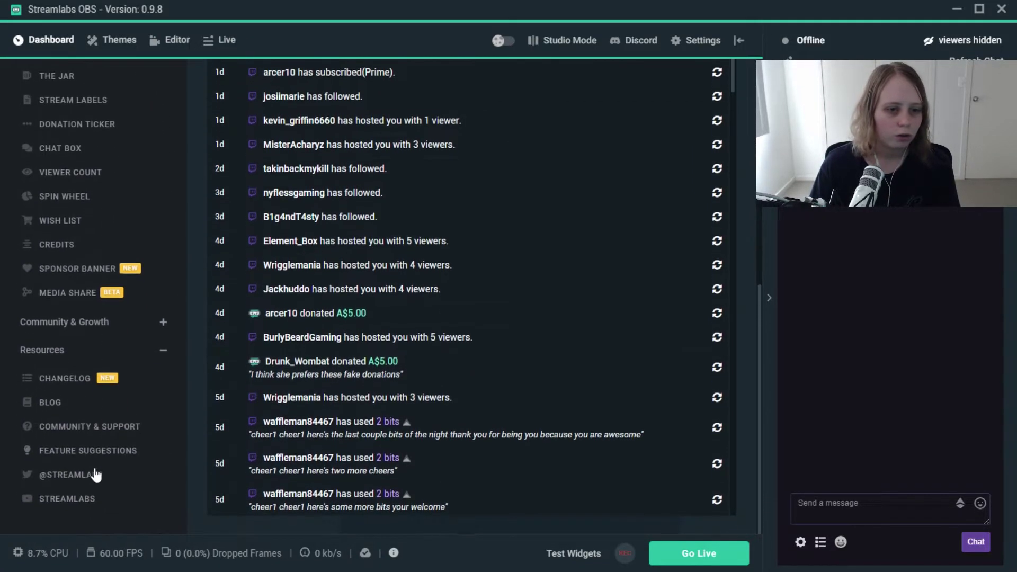
scroll(95, 457, up, 7)
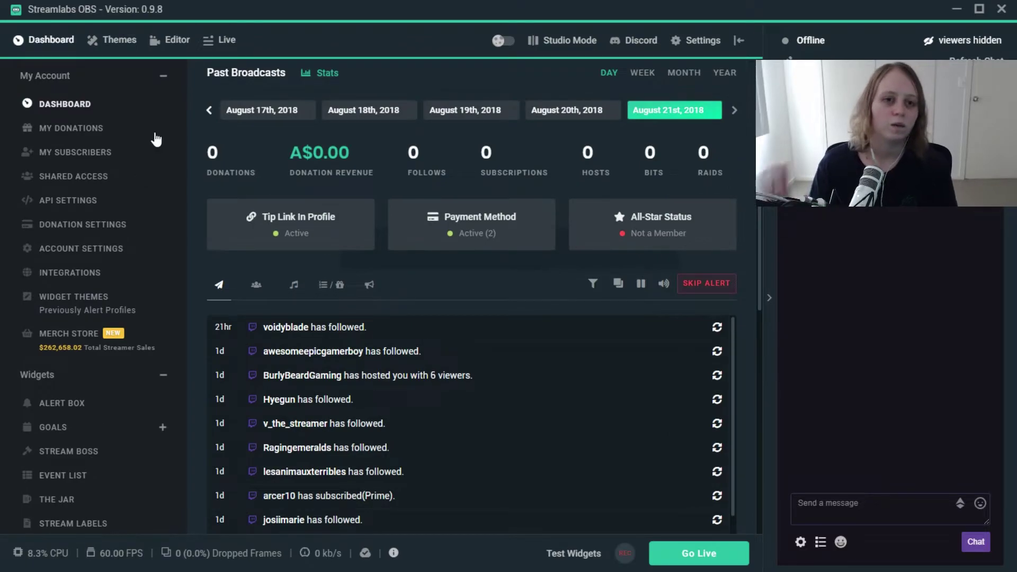
click(219, 40)
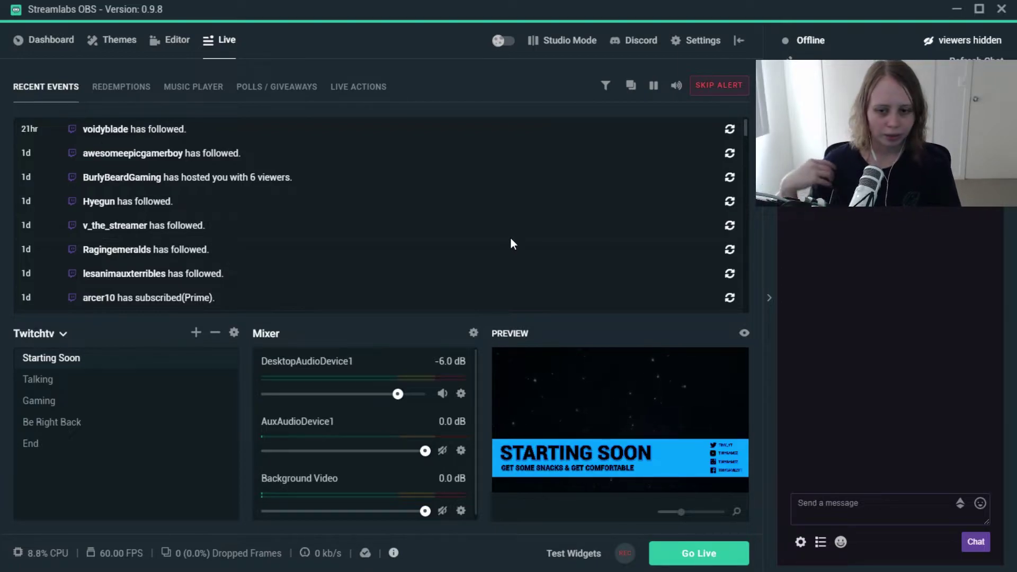
Bring up the Dashboard with August 2018 broadcast stats, tip status and recent events
click(679, 42)
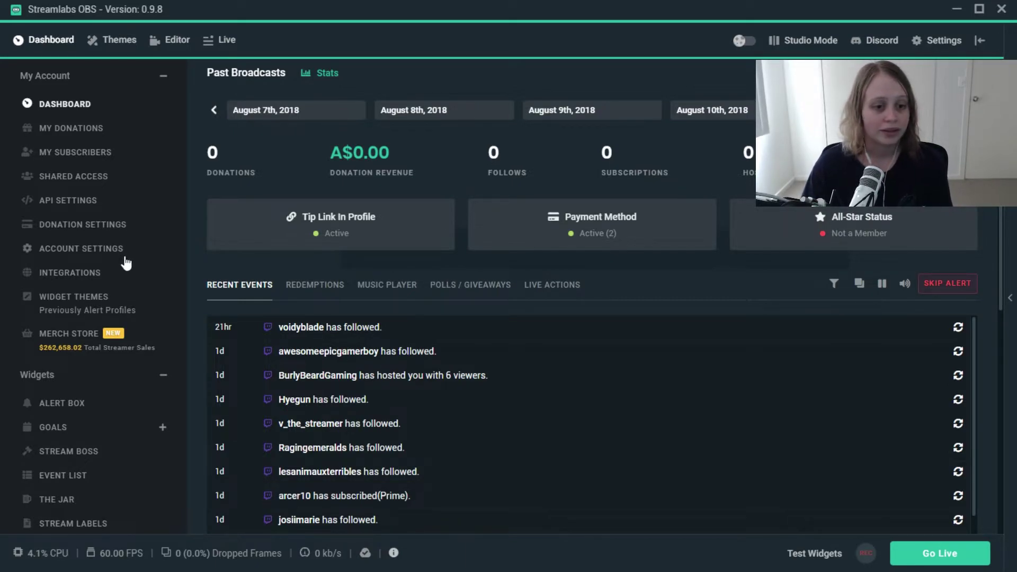
View the Alert Box widget page, then the Event List widget page with its themes
scroll(82, 443, down, 4)
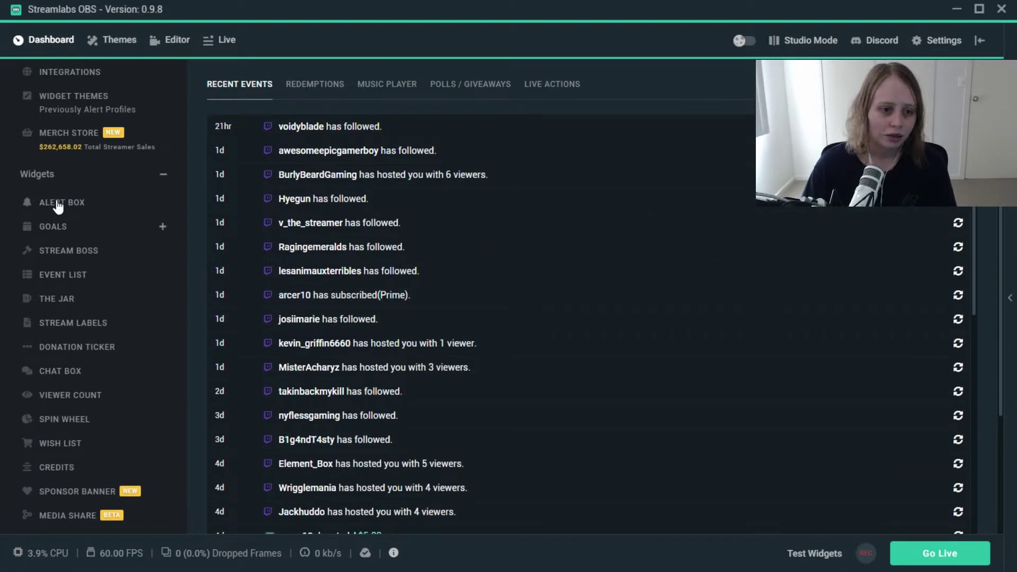
click(58, 204)
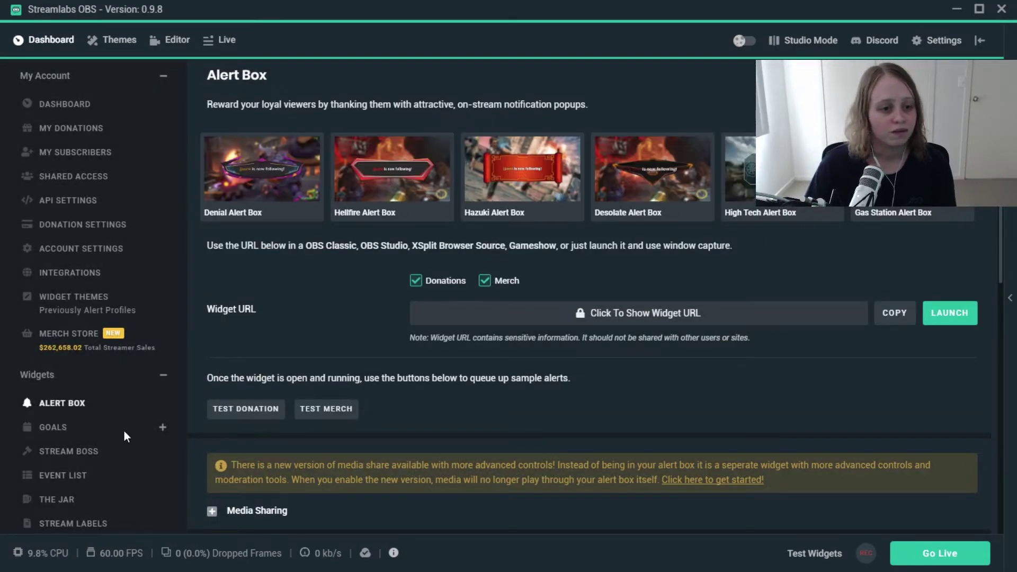
click(67, 477)
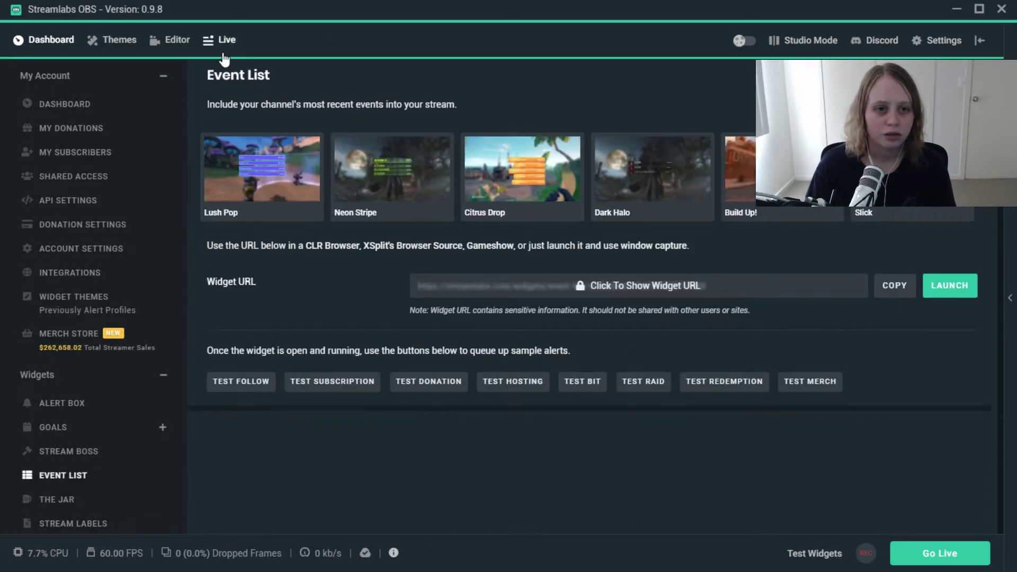
In the editor, select the Gaming scene and make its Event List source visible
click(170, 40)
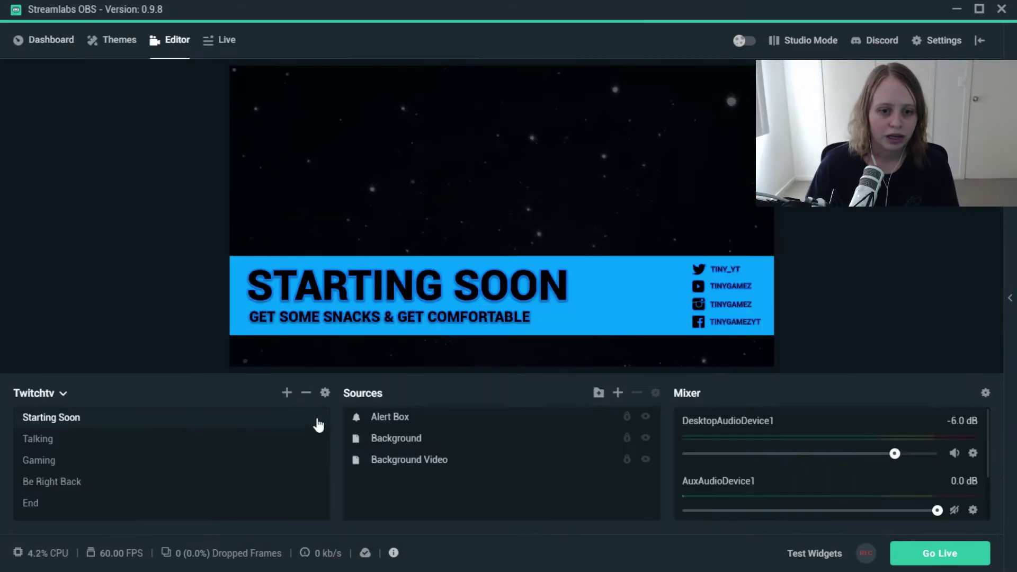
click(39, 461)
click(357, 418)
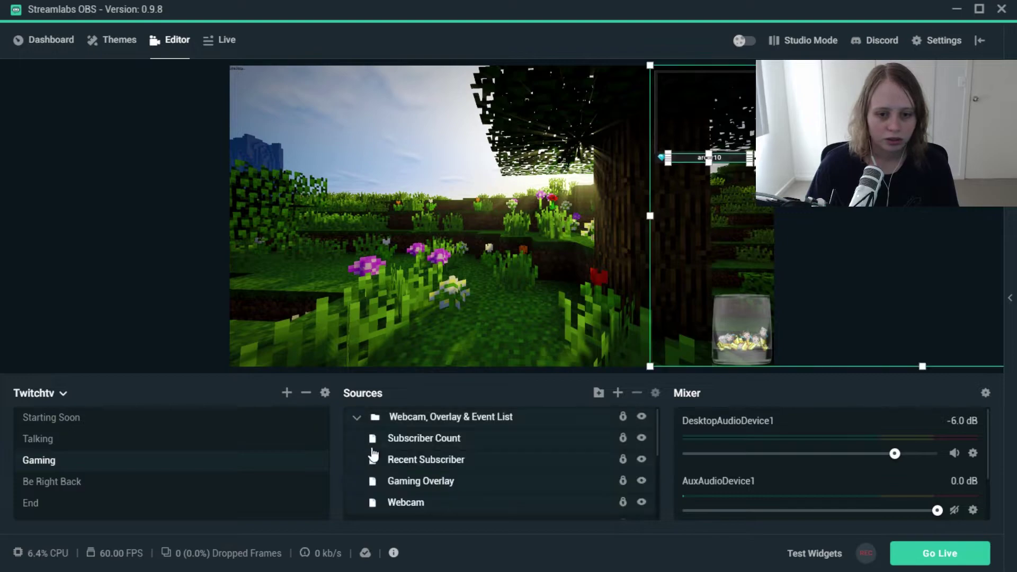
click(353, 419)
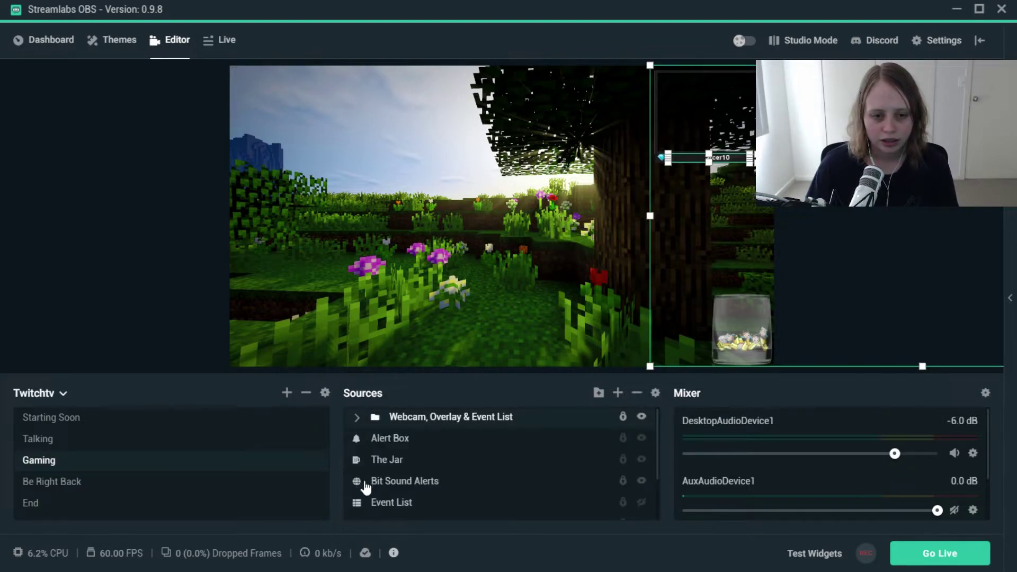
click(395, 503)
click(641, 502)
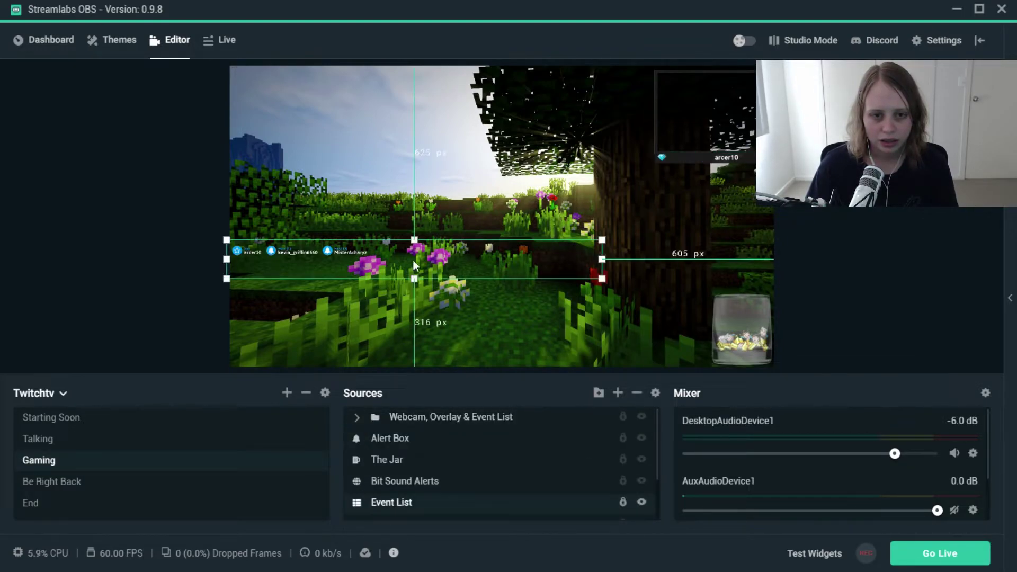
click(389, 272)
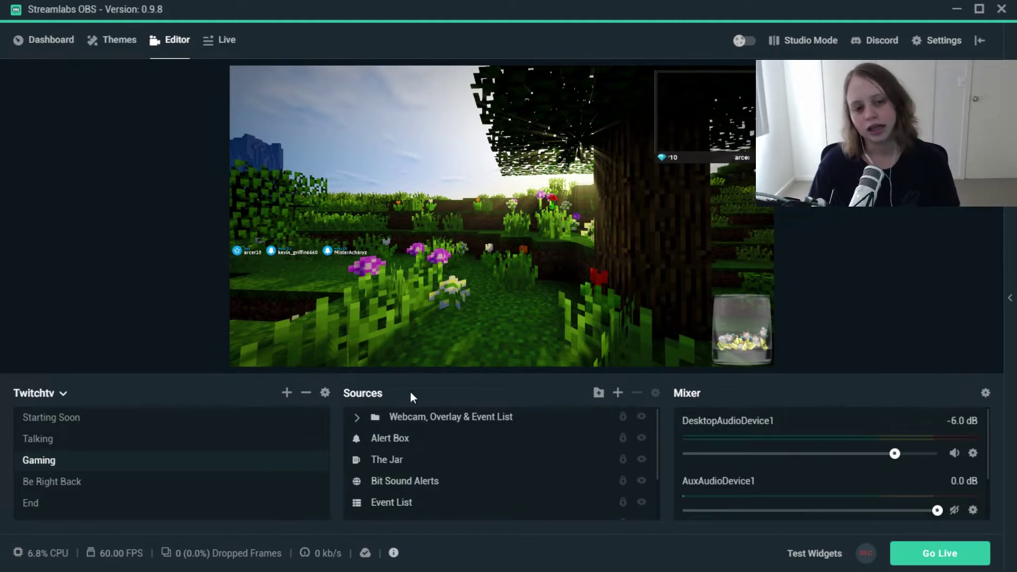
click(622, 506)
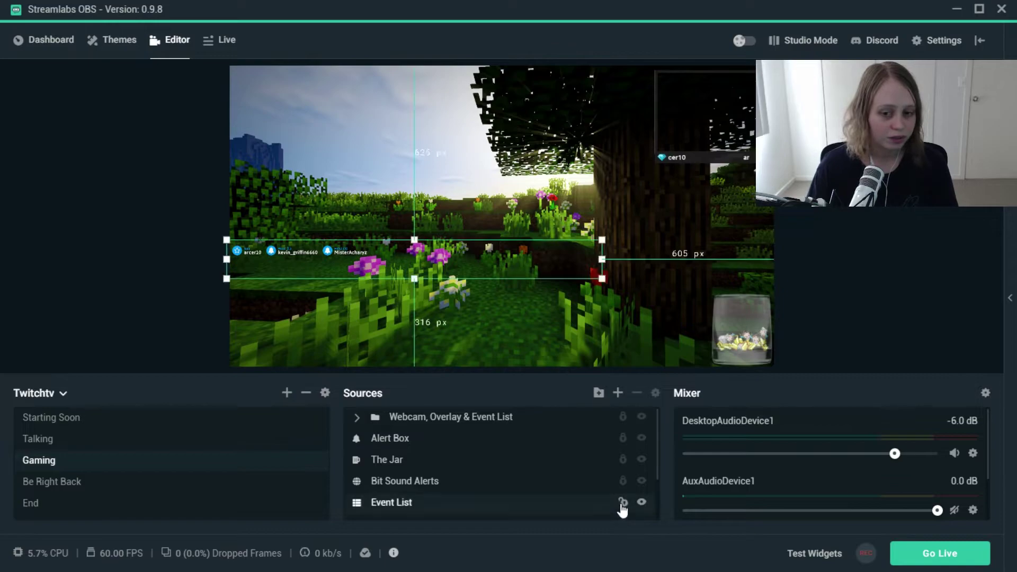
click(51, 40)
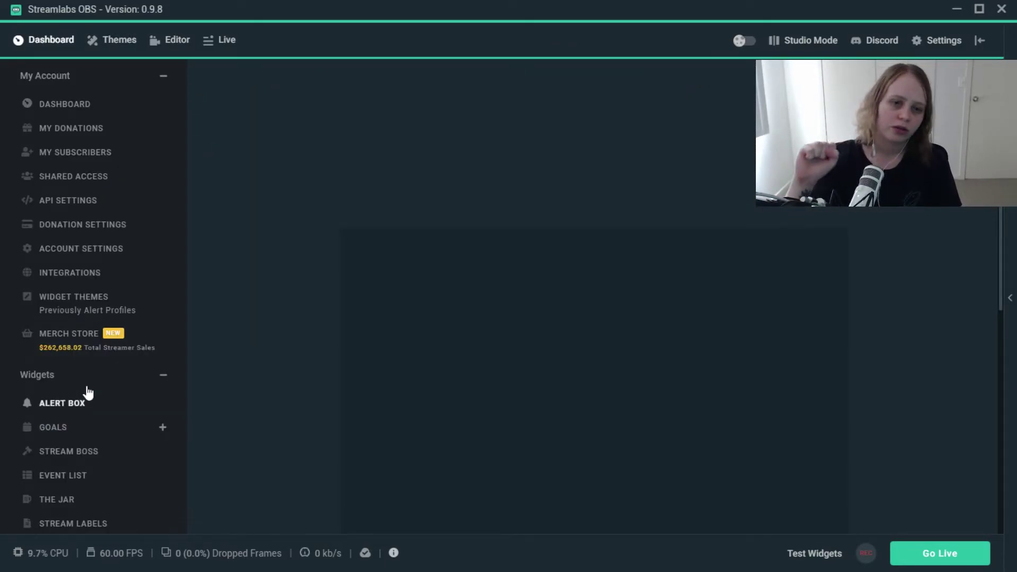
Scroll through the Alert Box widget settings, then return to the Gaming scene editor
click(88, 392)
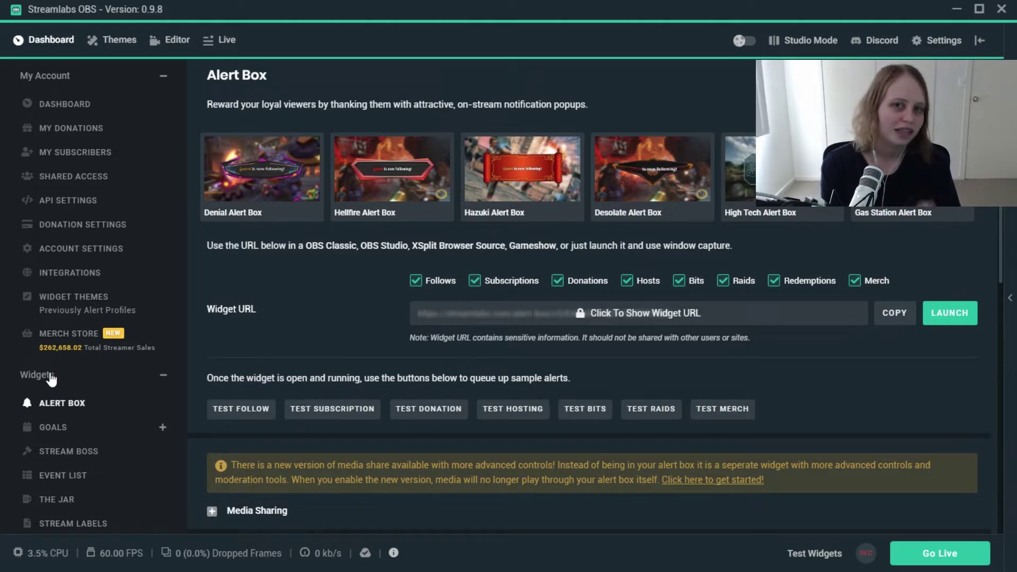
scroll(87, 342, down, 4)
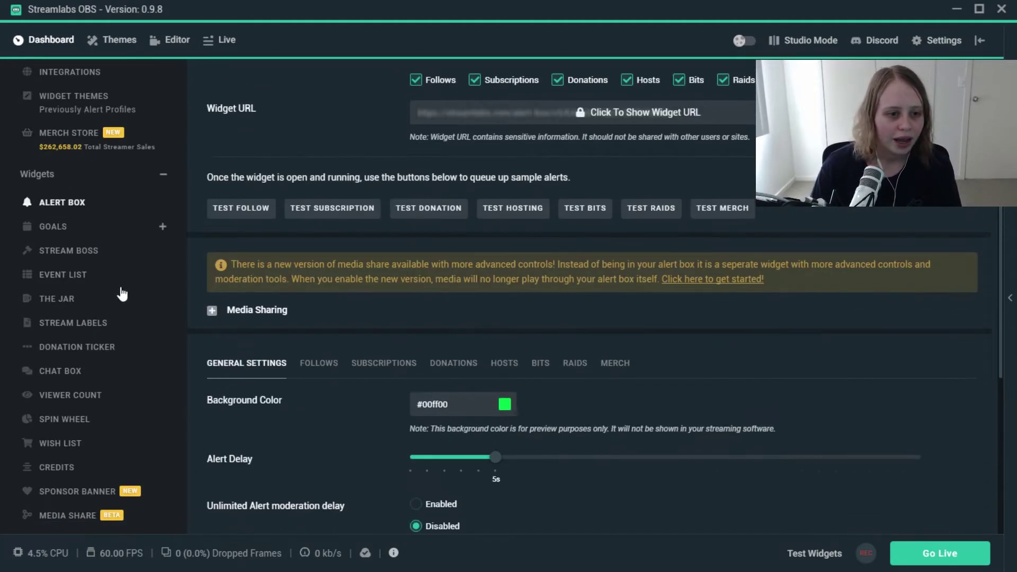
scroll(113, 196, up, 4)
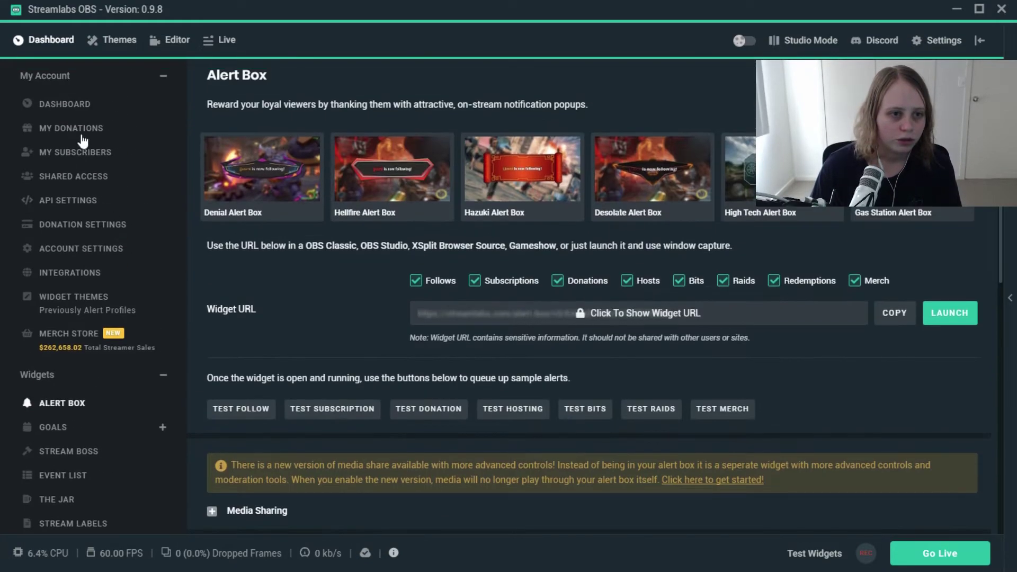
scroll(113, 196, down, 5)
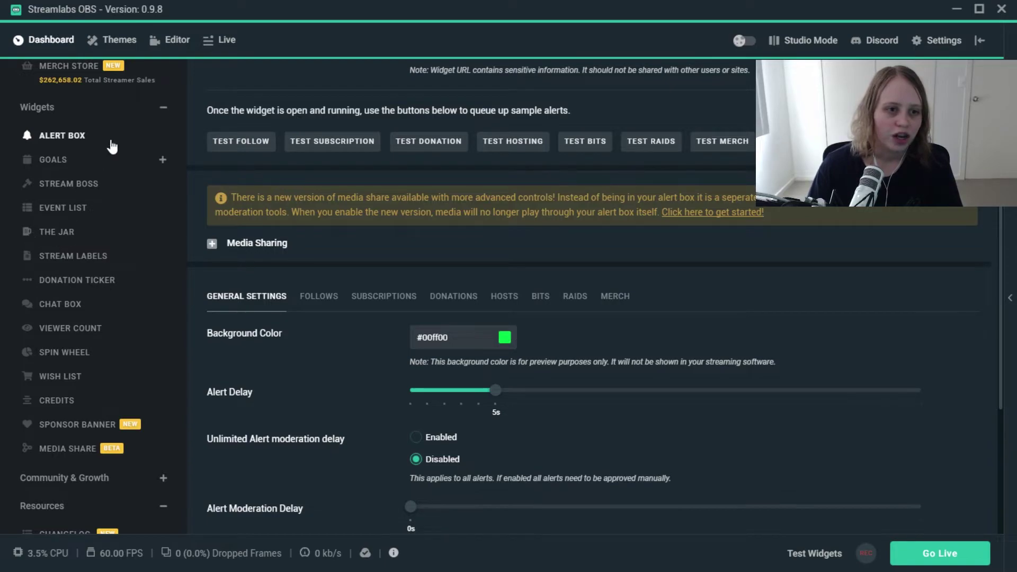
click(176, 40)
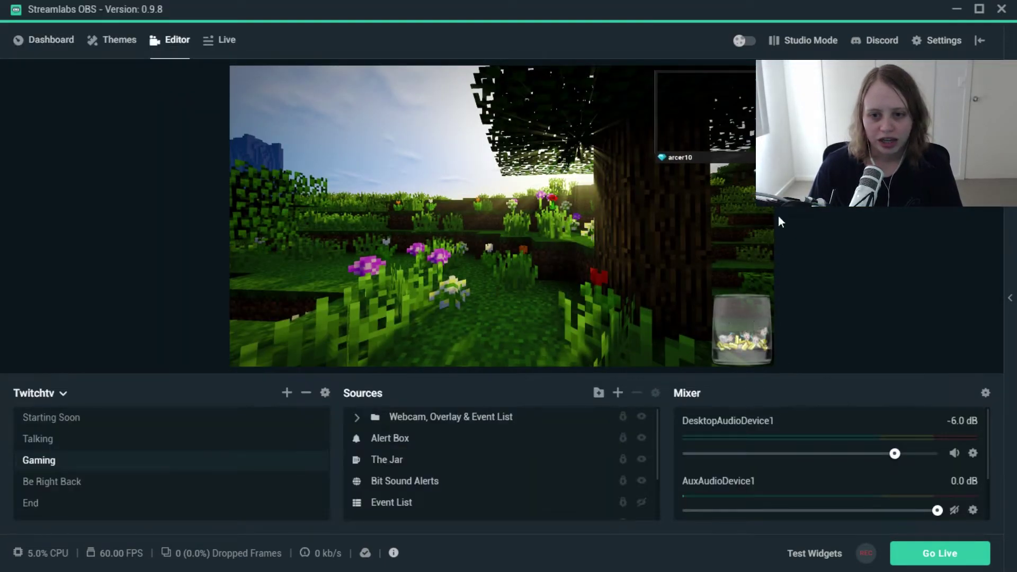
Trigger a test Follow alert from Test Widgets in the stream preview
mouse_move(830, 564)
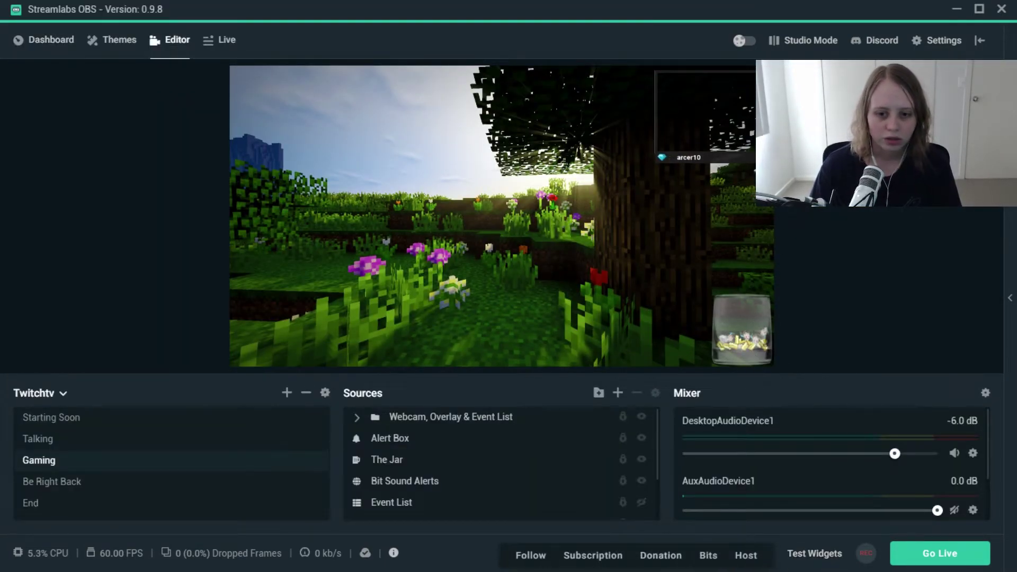
click(531, 554)
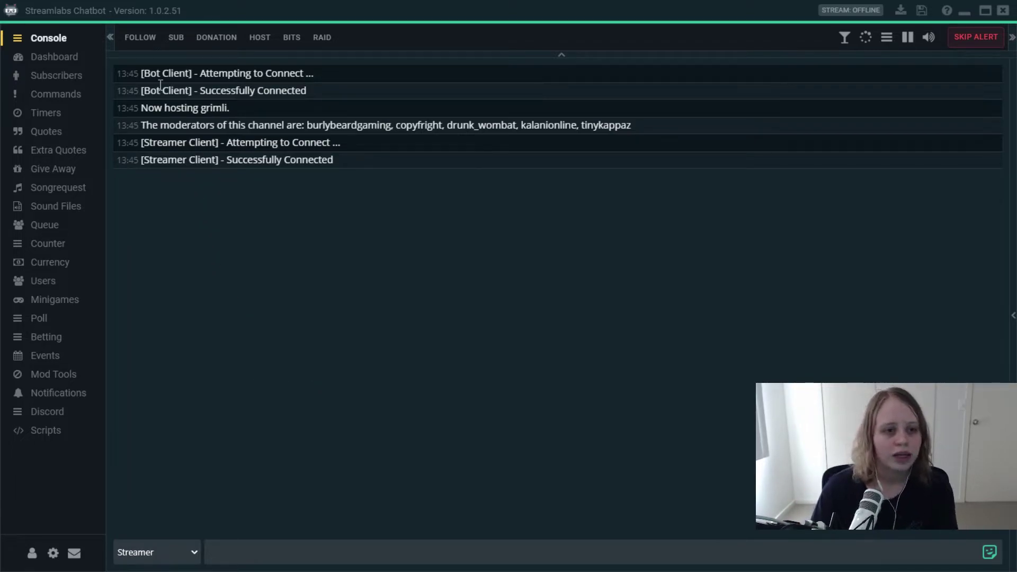
Sort the viewer points table by HOURS, then view the Sound Files list
click(55, 265)
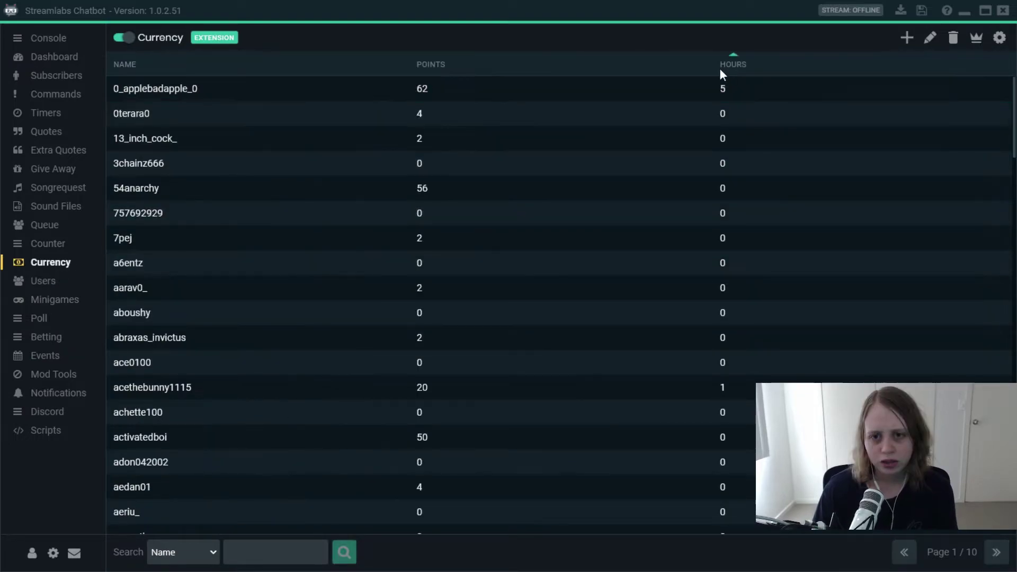
click(715, 75)
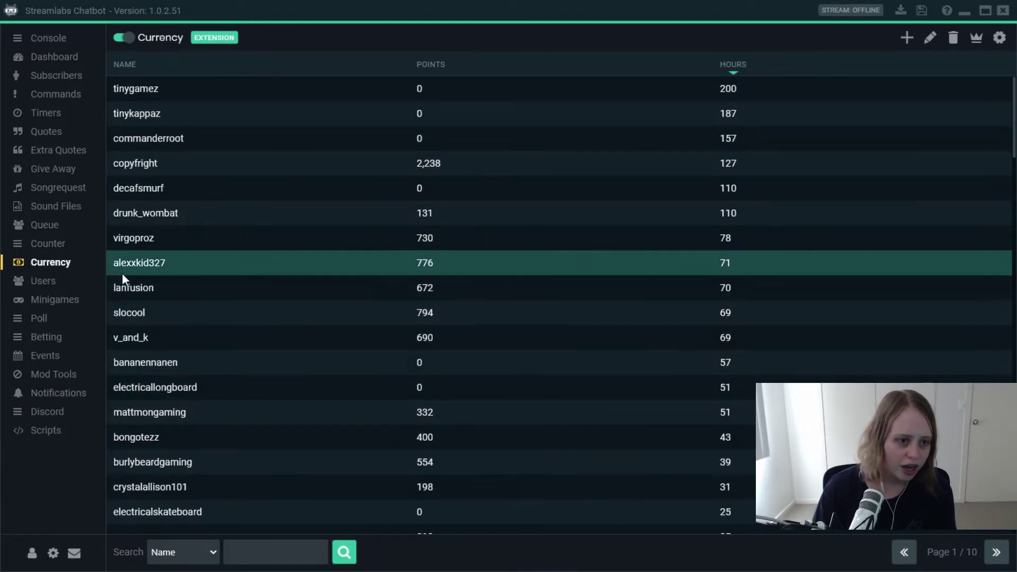
click(56, 210)
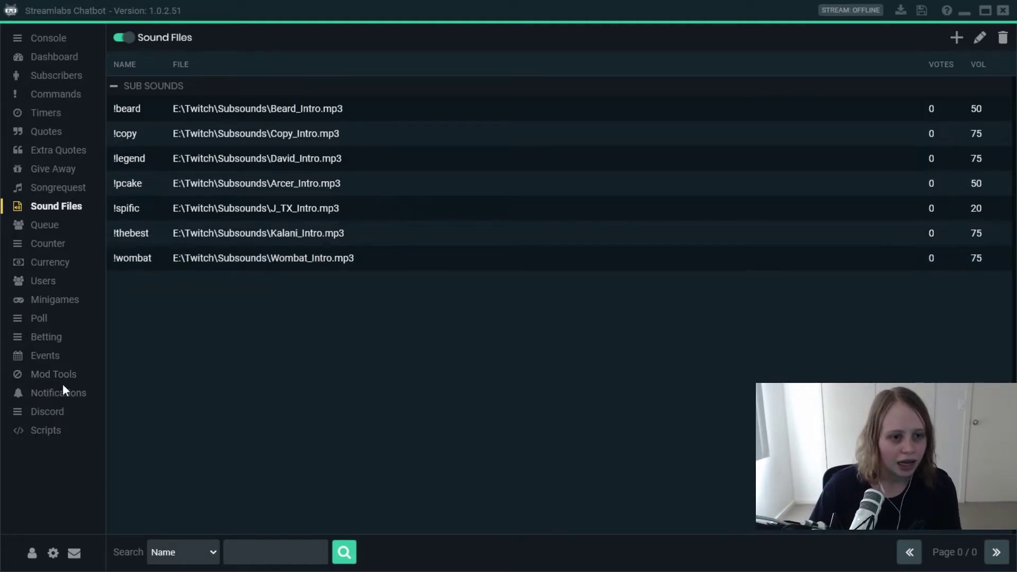
Scroll through the full Commands list, then view the twelve timed messages on Timers
click(80, 93)
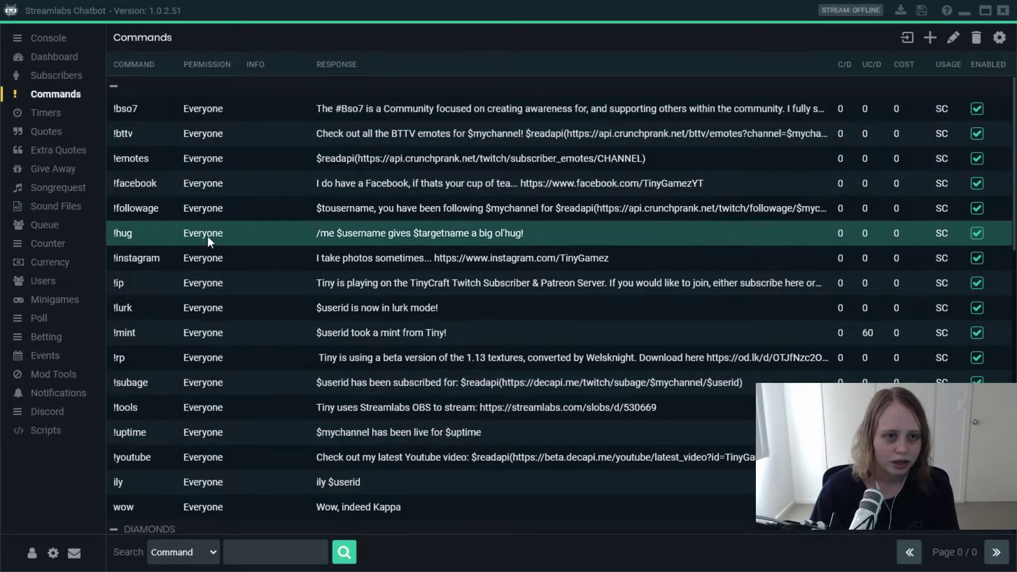
scroll(194, 392, down, 5)
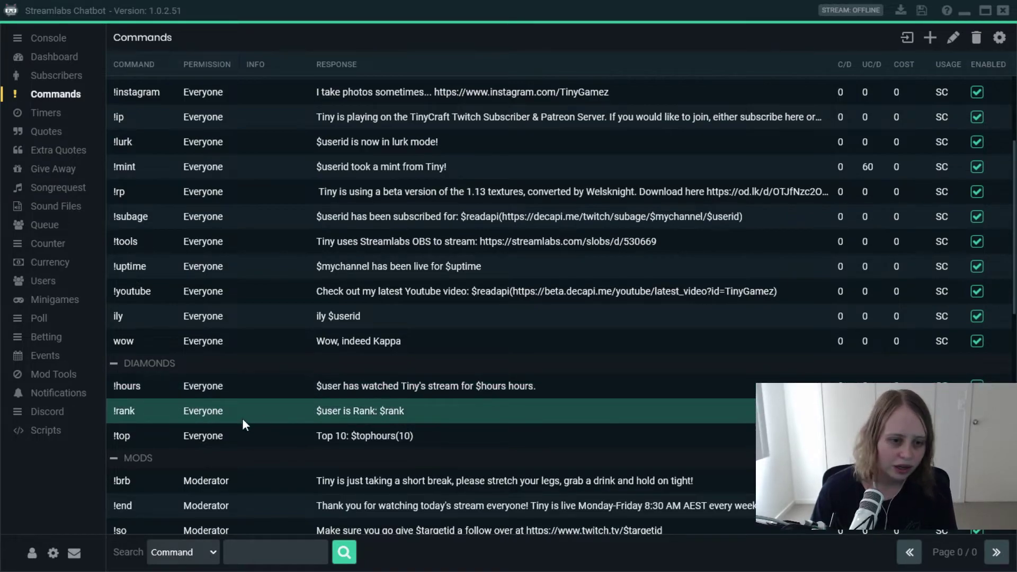
scroll(317, 431, down, 5)
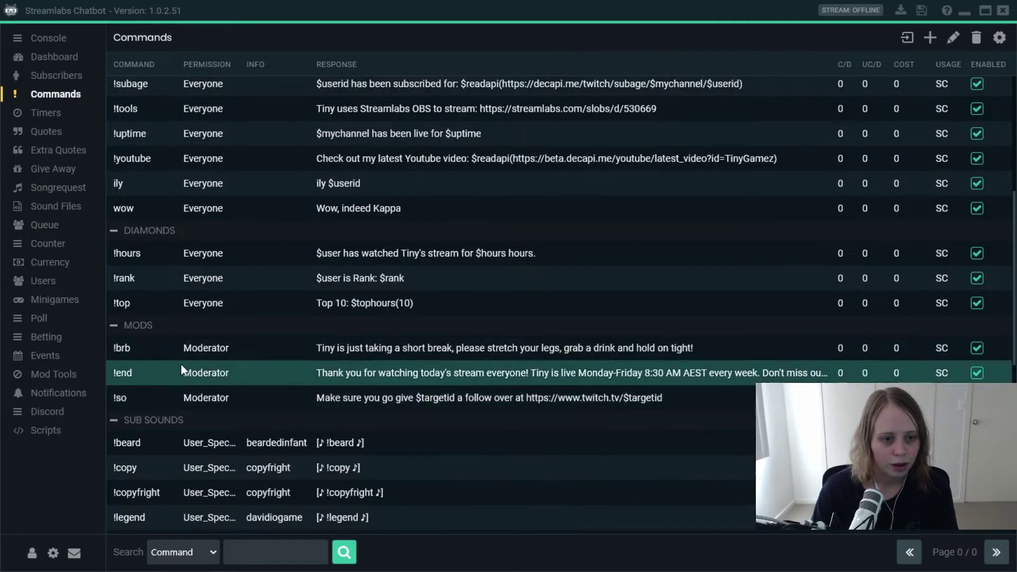
scroll(363, 397, down, 7)
scroll(270, 255, down, 9)
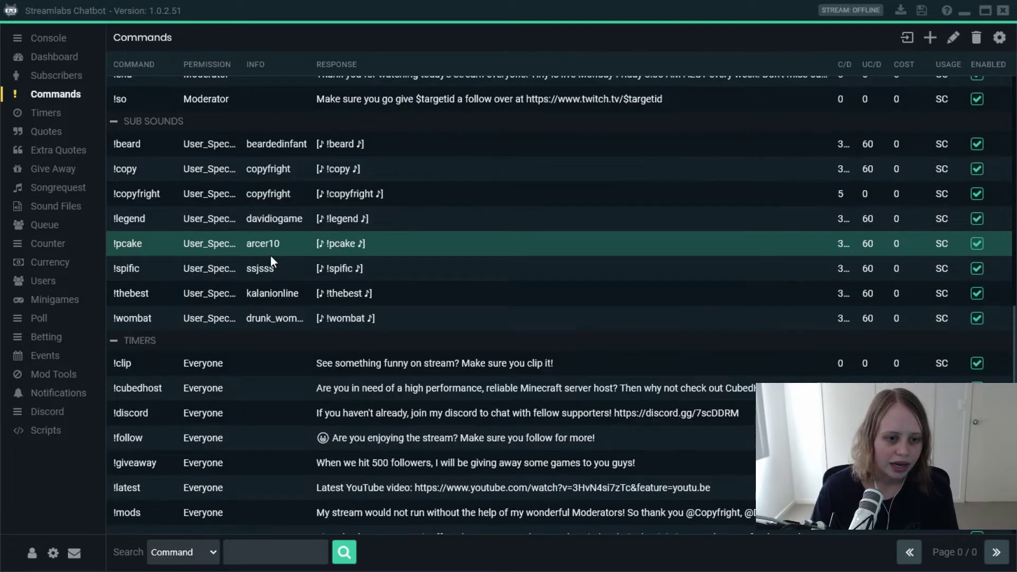
click(38, 114)
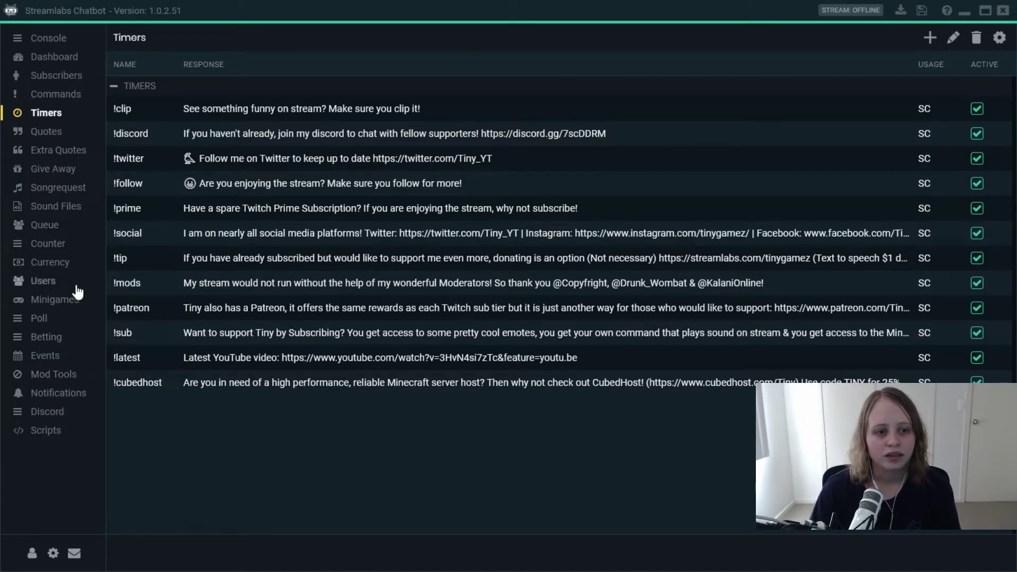
Flip through Events, Mod Tools, Poll and Console, ending on the Dashboard with stream title and game
click(66, 361)
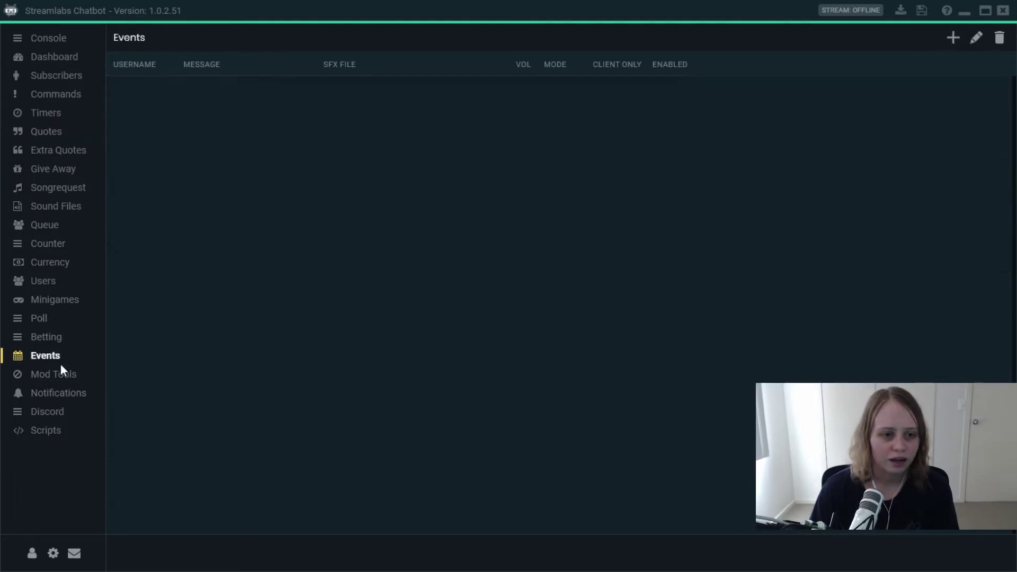
click(59, 375)
click(41, 320)
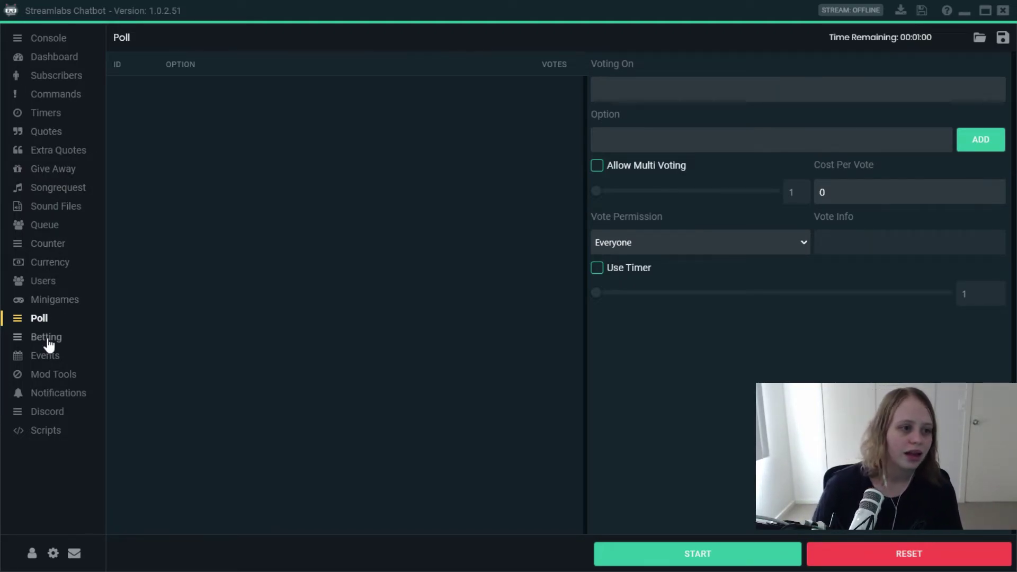
click(33, 40)
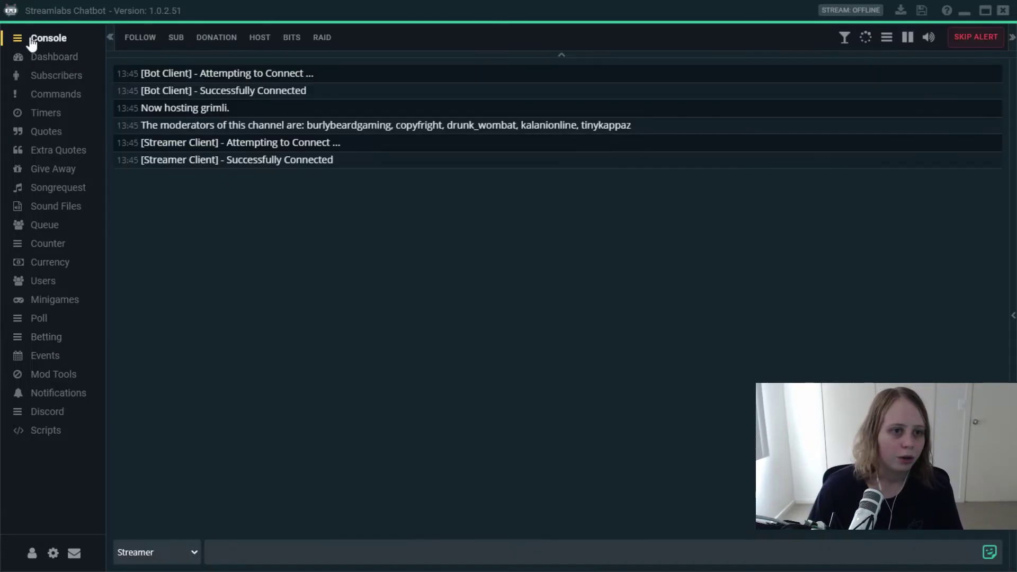
click(50, 57)
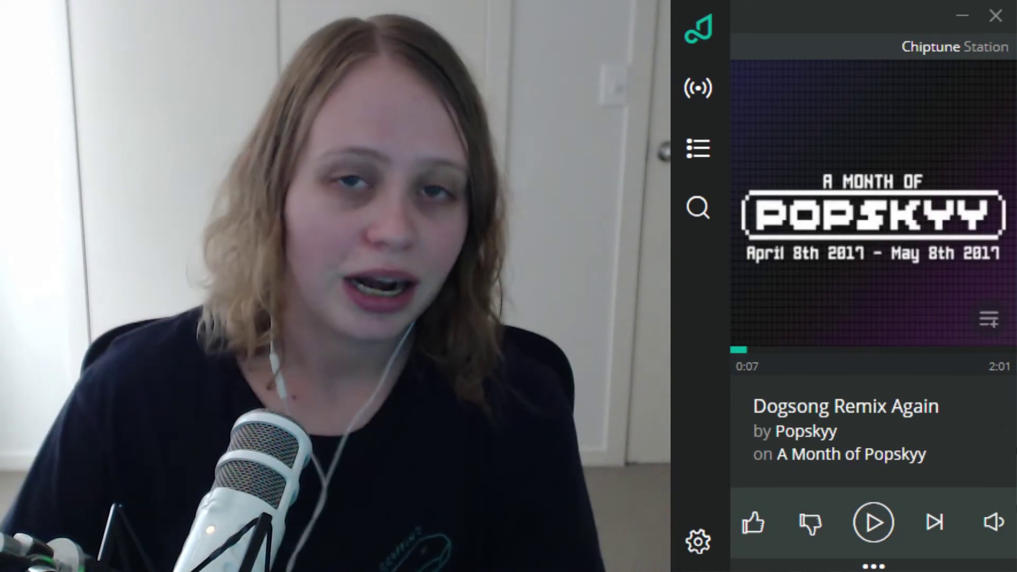
Scroll through Pretzel's station list, then check the empty Playlists view before returning to now-playing
click(712, 93)
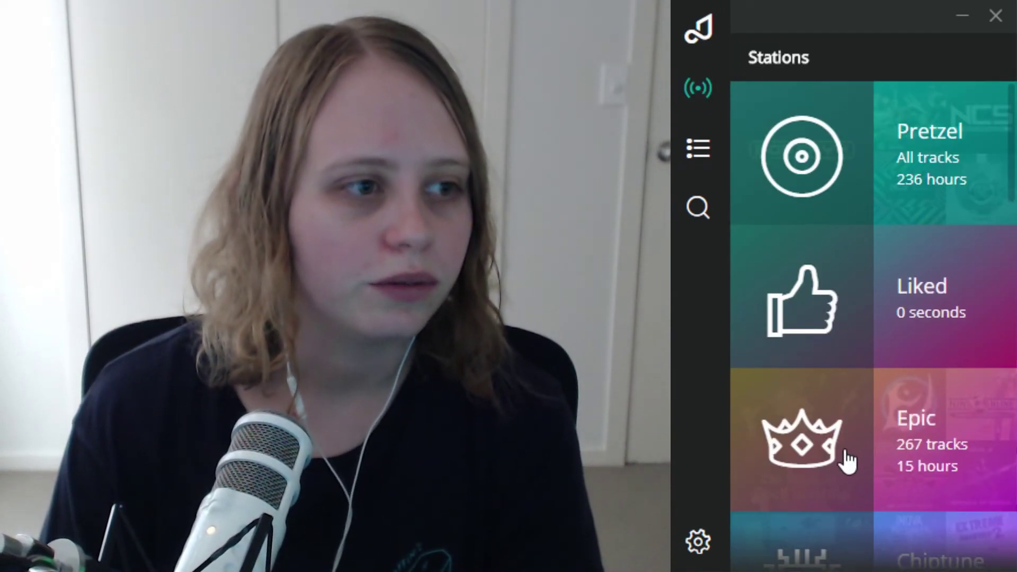
scroll(853, 169, down, 4)
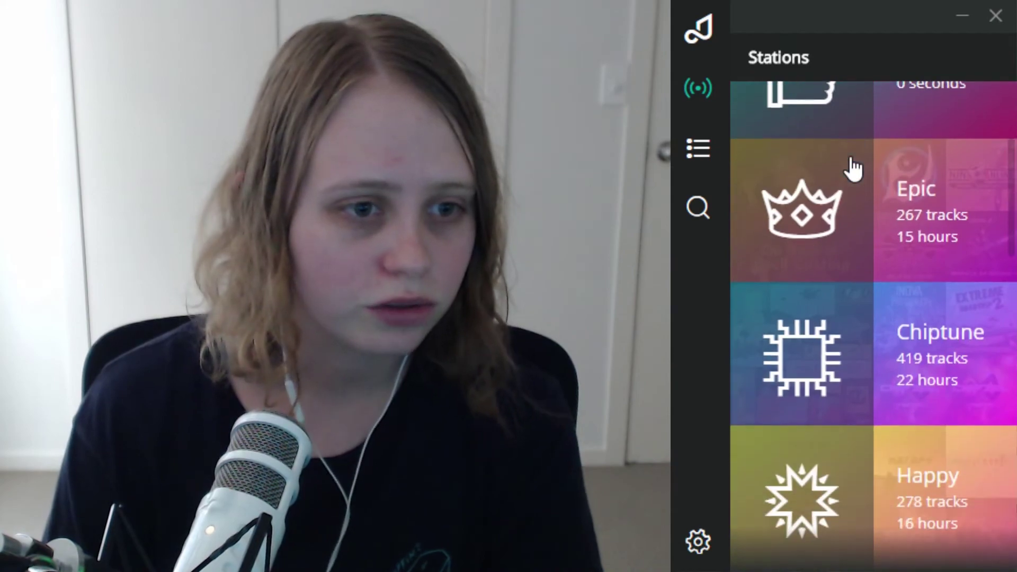
scroll(842, 186, down, 2)
scroll(859, 222, down, 6)
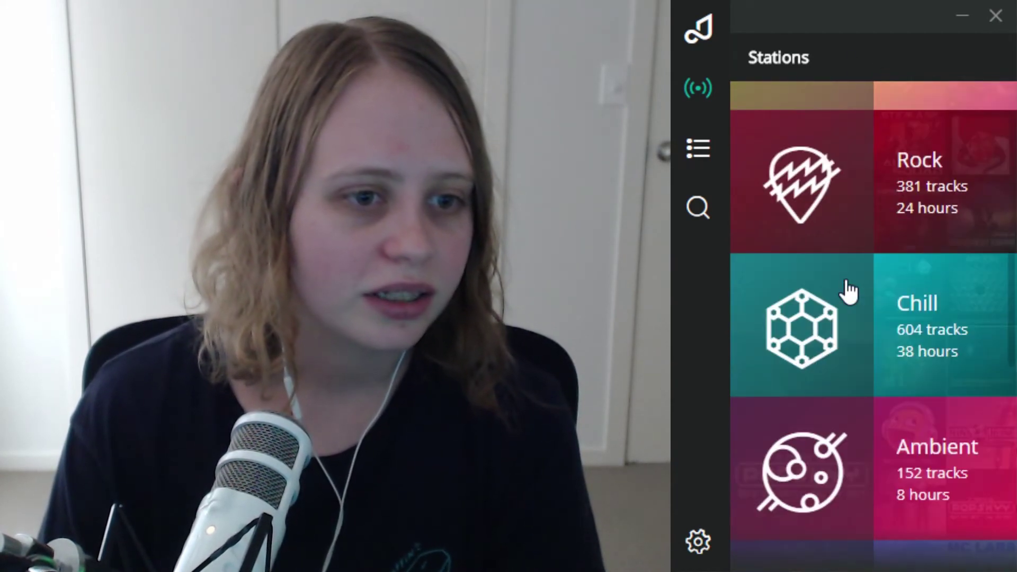
scroll(852, 265, down, 12)
click(697, 154)
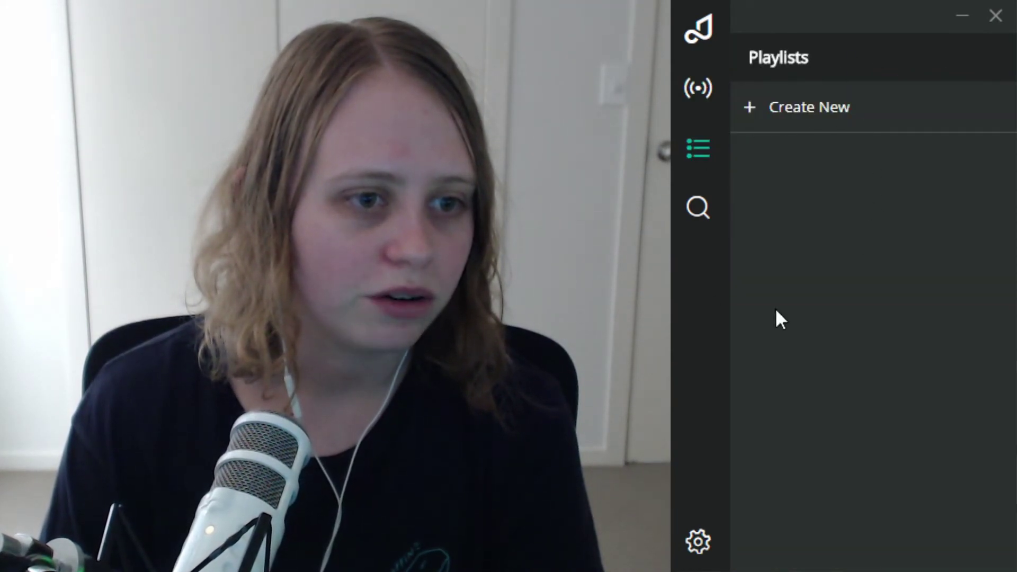
click(708, 32)
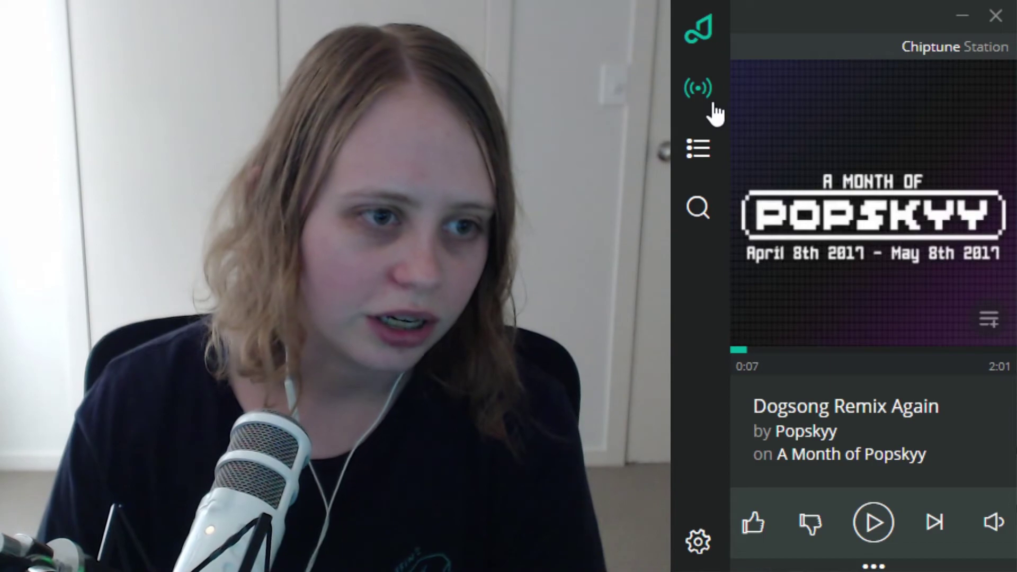
Scroll the stations once more and go back to Chiptune Station's 'Dogsong Remix Again' track
click(700, 89)
scroll(866, 432, down, 5)
scroll(866, 431, down, 3)
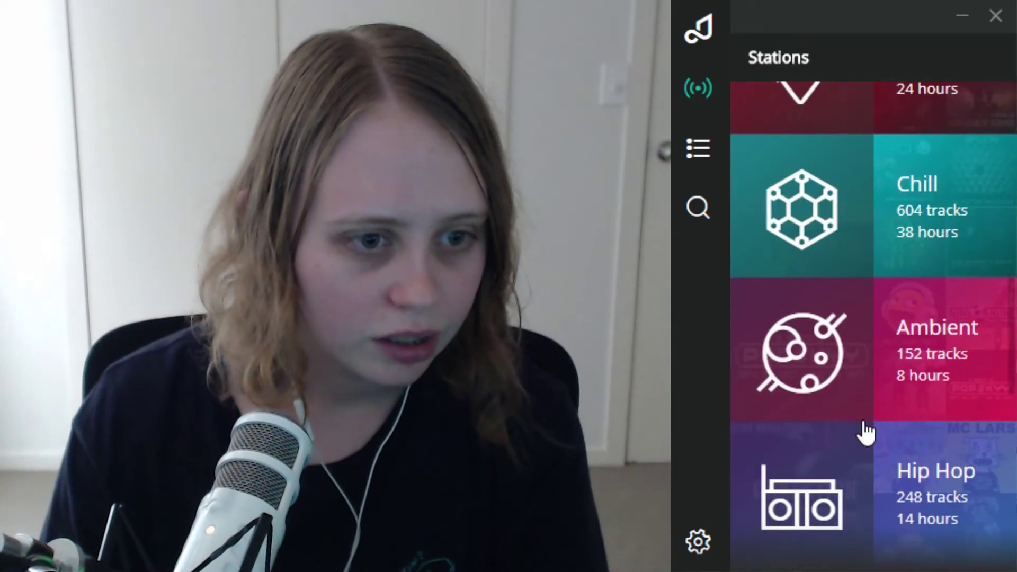
scroll(867, 432, down, 10)
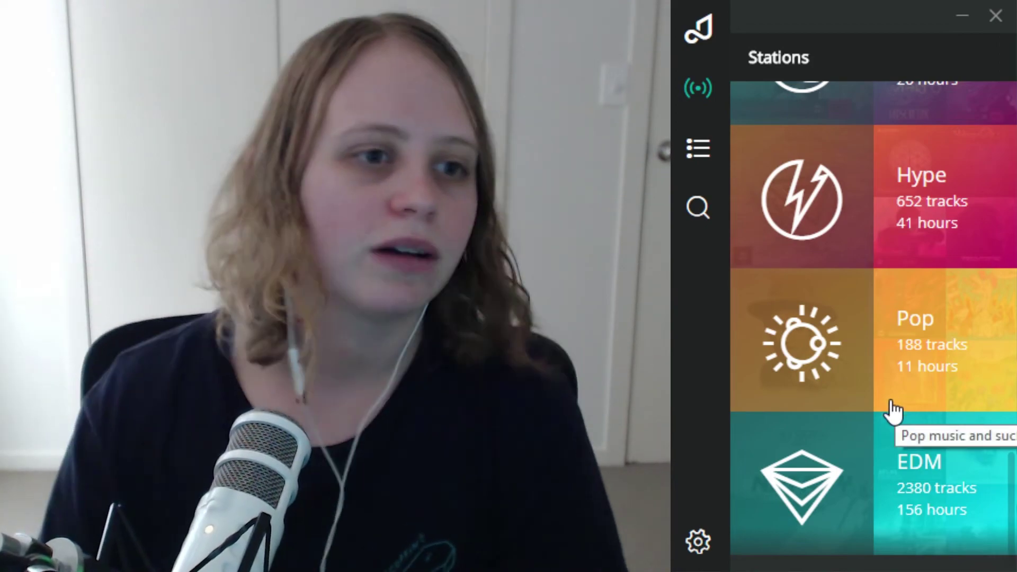
click(698, 29)
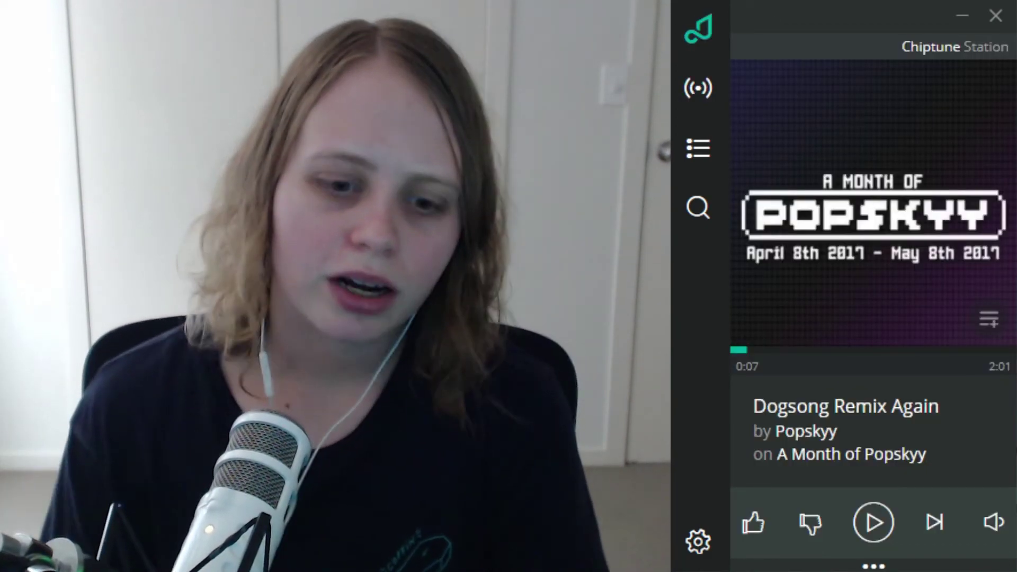